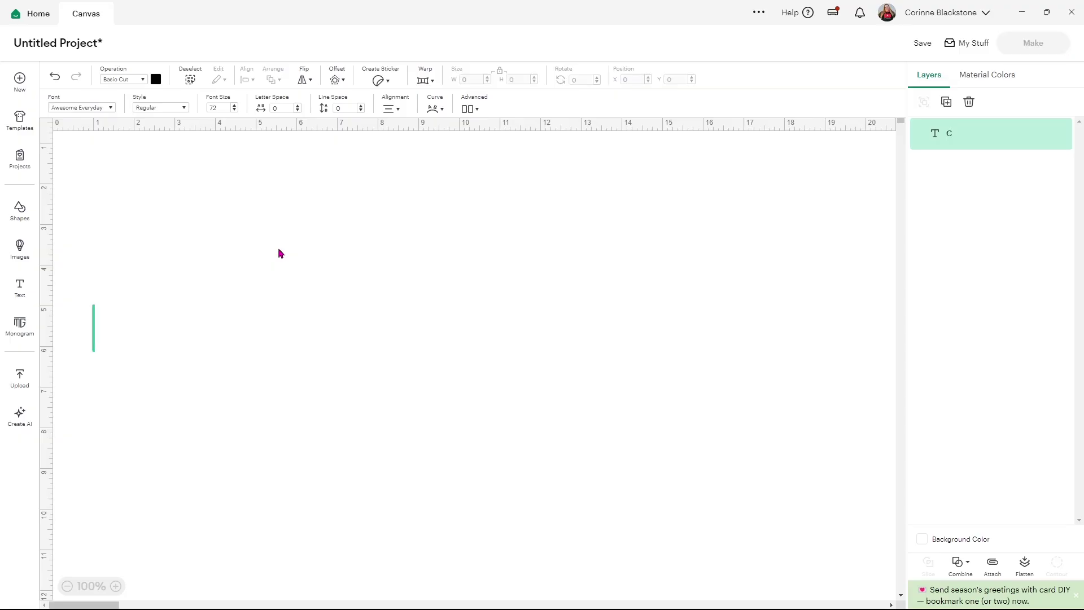
text(learing y)
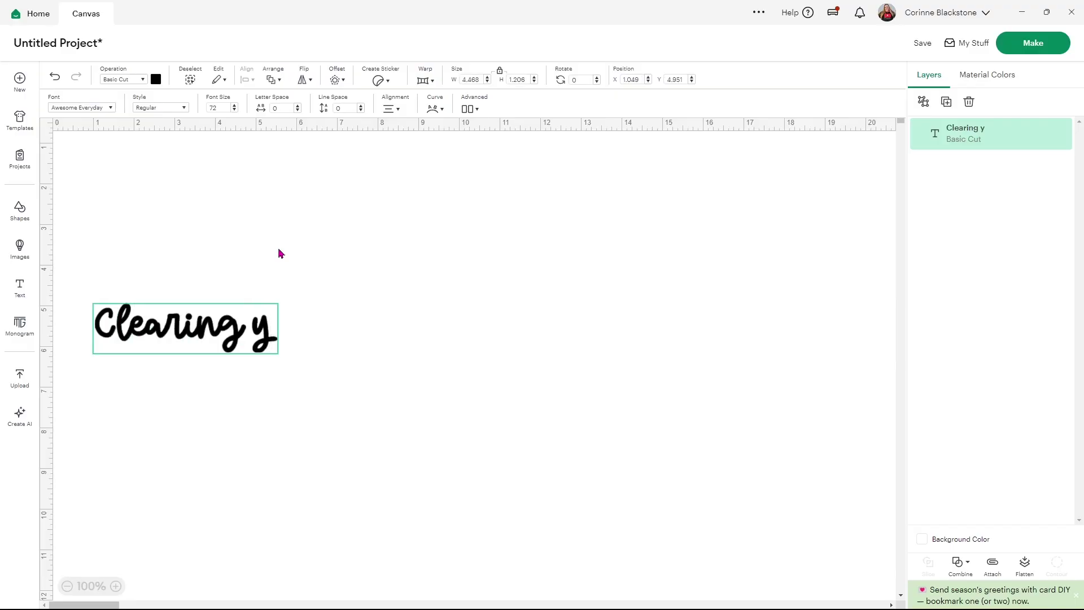
text(our Cricut Ca)
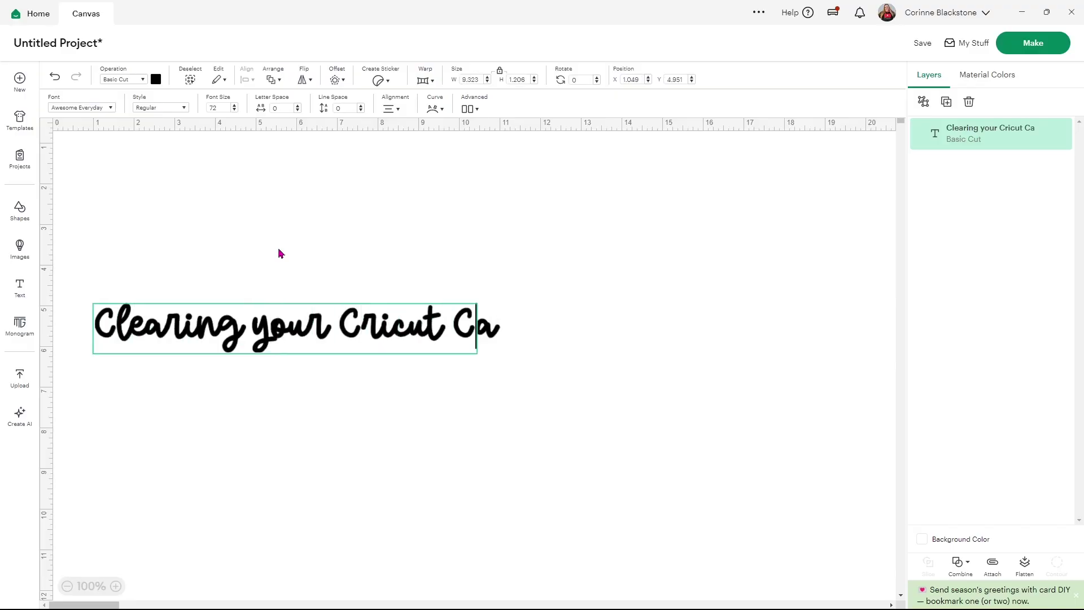
text(che!)
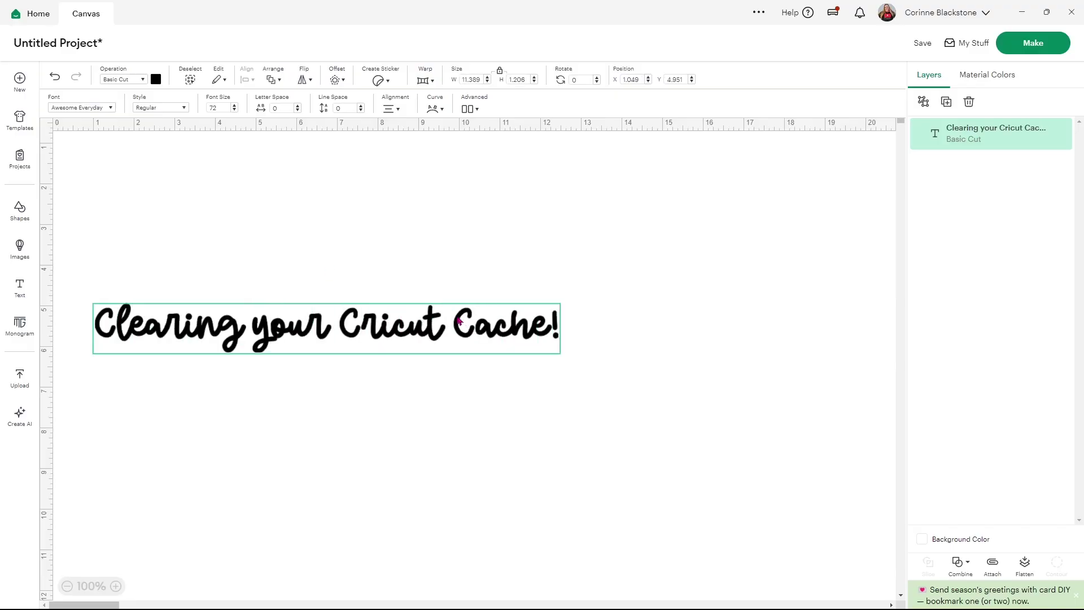
Finish the 'Clearing your Cricut Cache!' title, move it to the top centre, and deselect it
click(436, 250)
drag(396, 335, 527, 206)
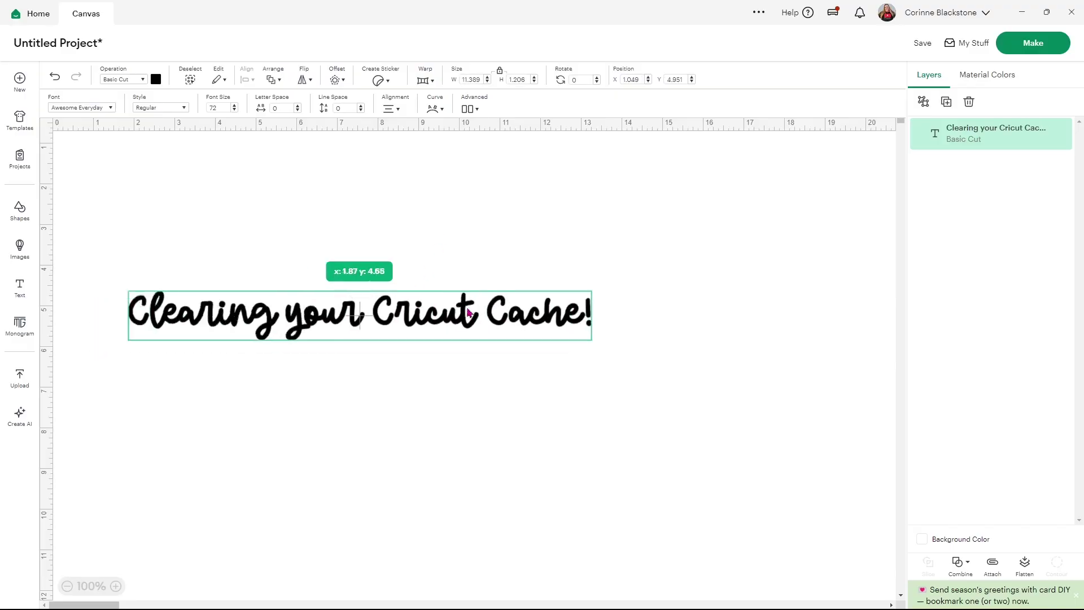
click(522, 262)
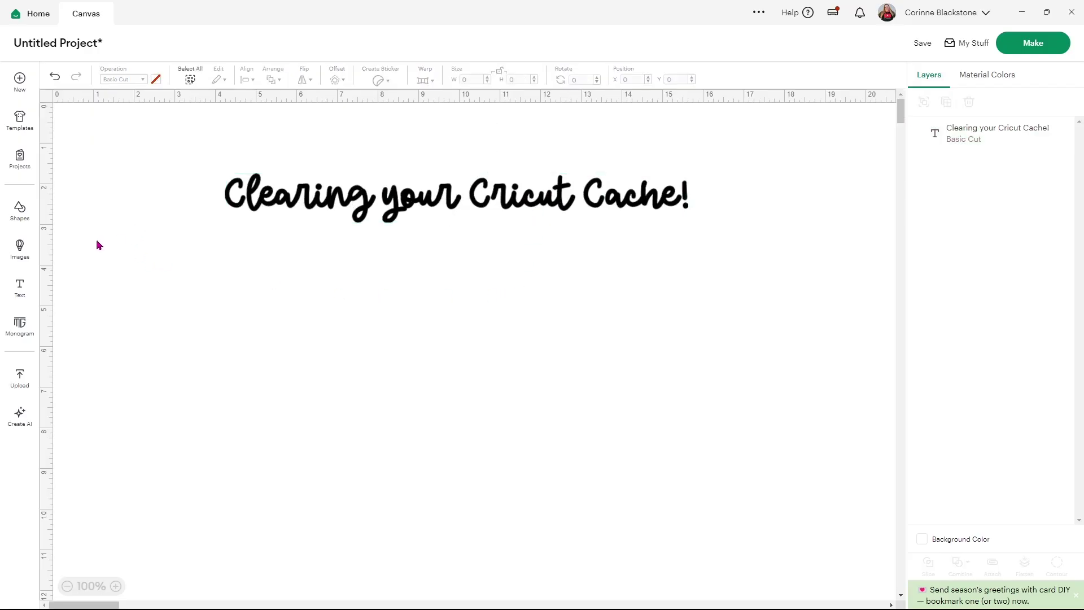
Search Images for bubbles and add the outline bubbles image to the canvas
click(21, 247)
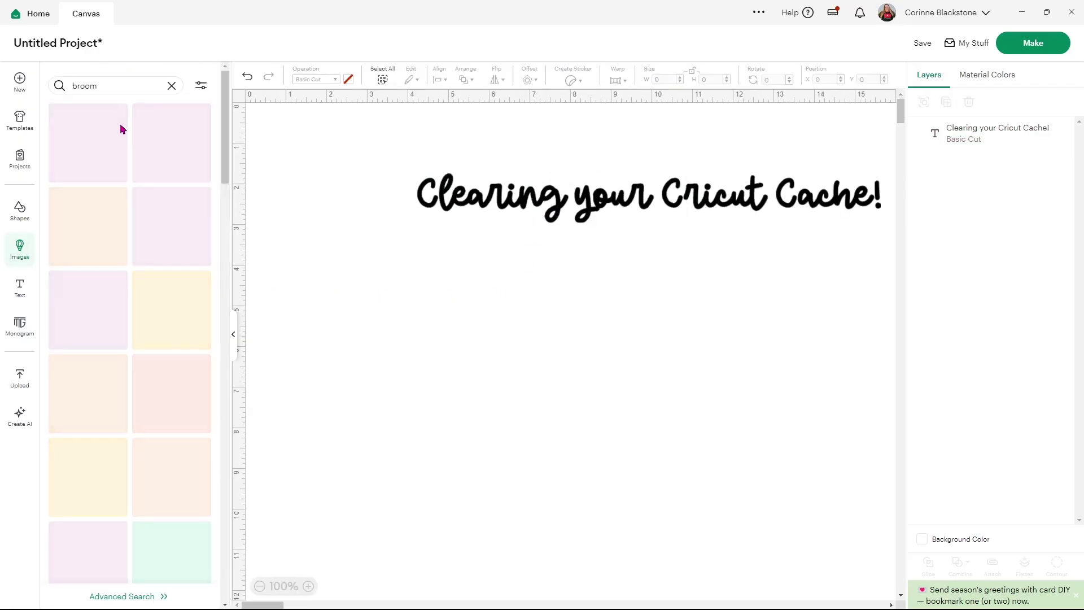
click(131, 85)
key(BackSpace)
key(BackSpace)
key(BackSpace)
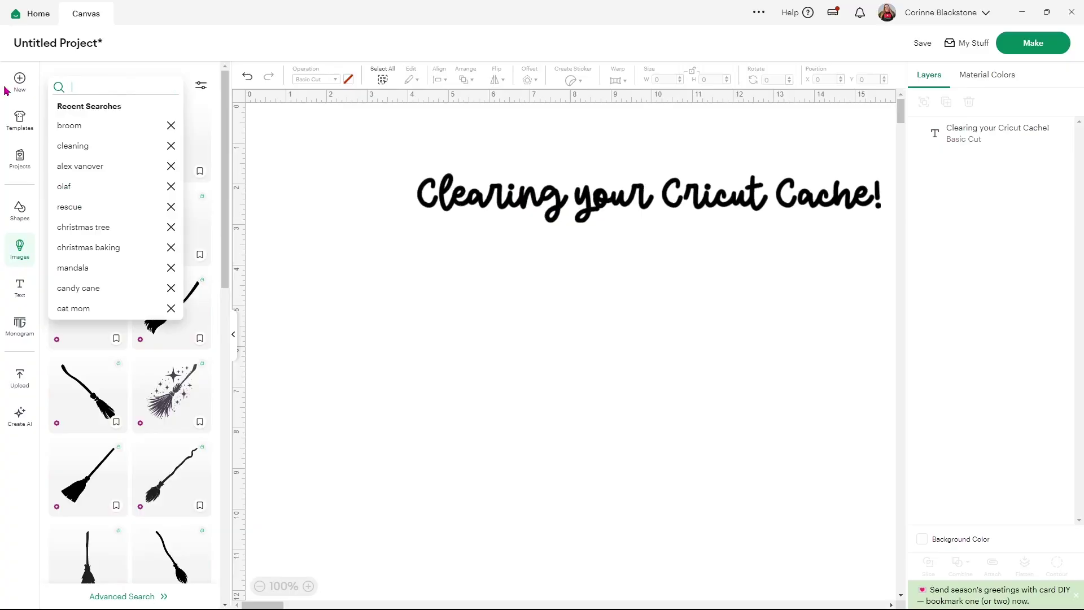
text(bubbles)
key(Return)
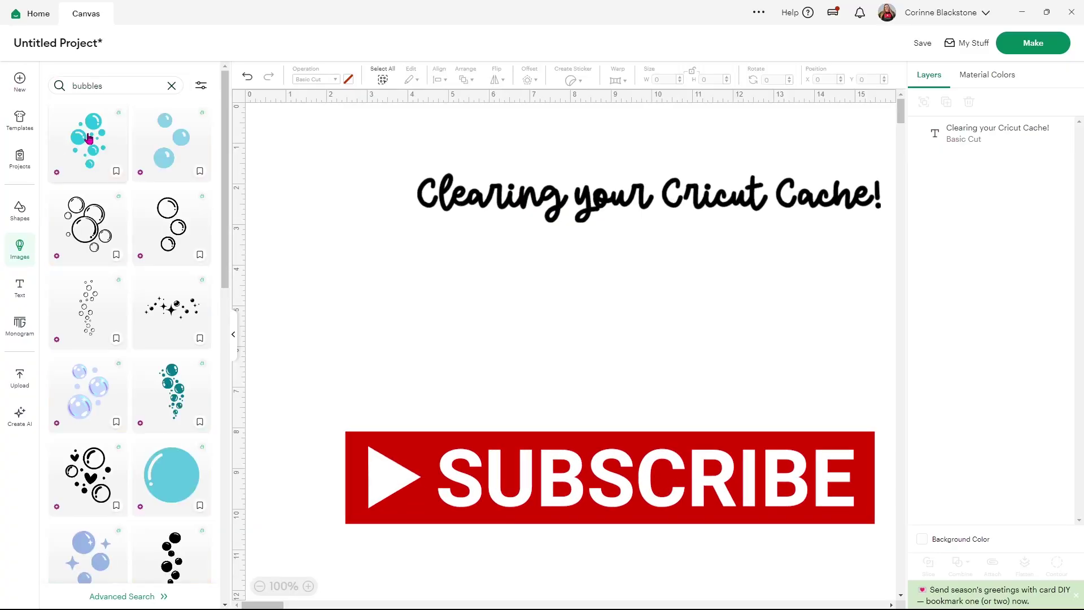
click(98, 238)
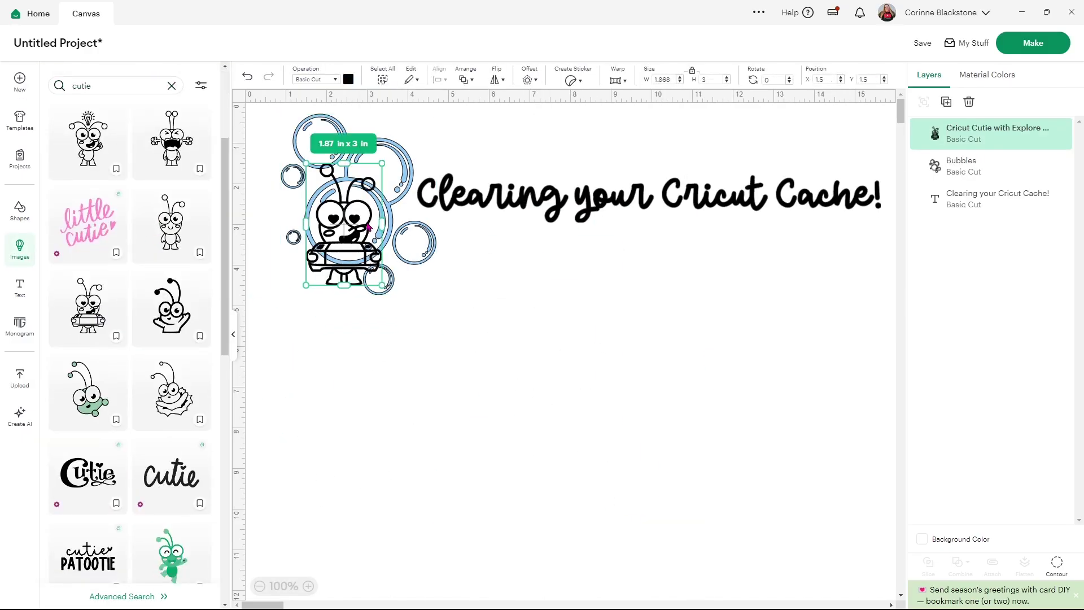
Add the outline backpack image and enlarge it to about 5.4 by 6.9 inches
click(77, 87)
text(backpack)
key(Return)
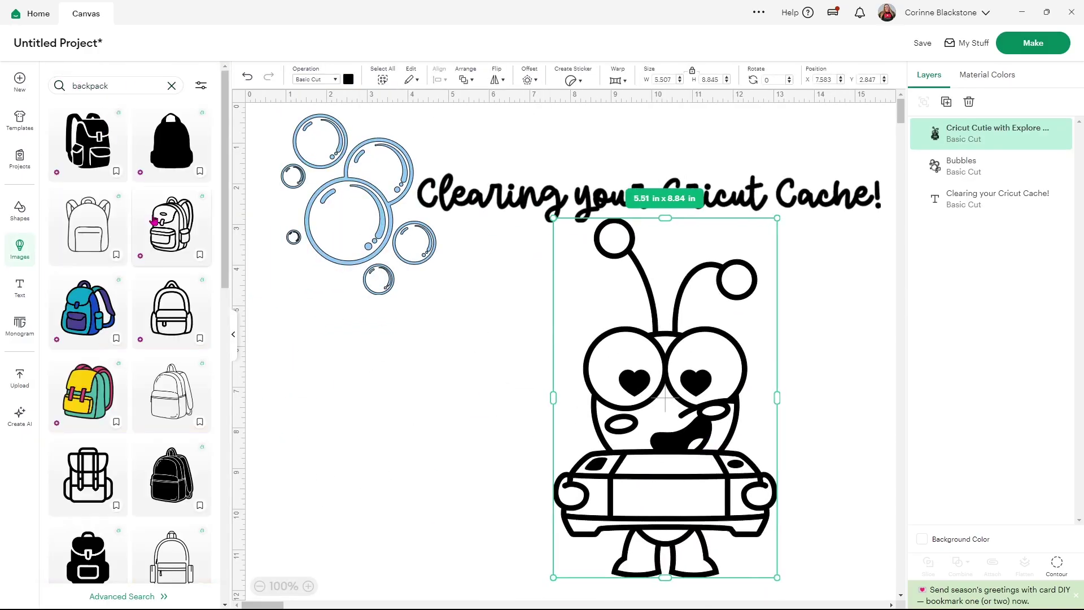
click(171, 224)
drag(467, 475, 560, 591)
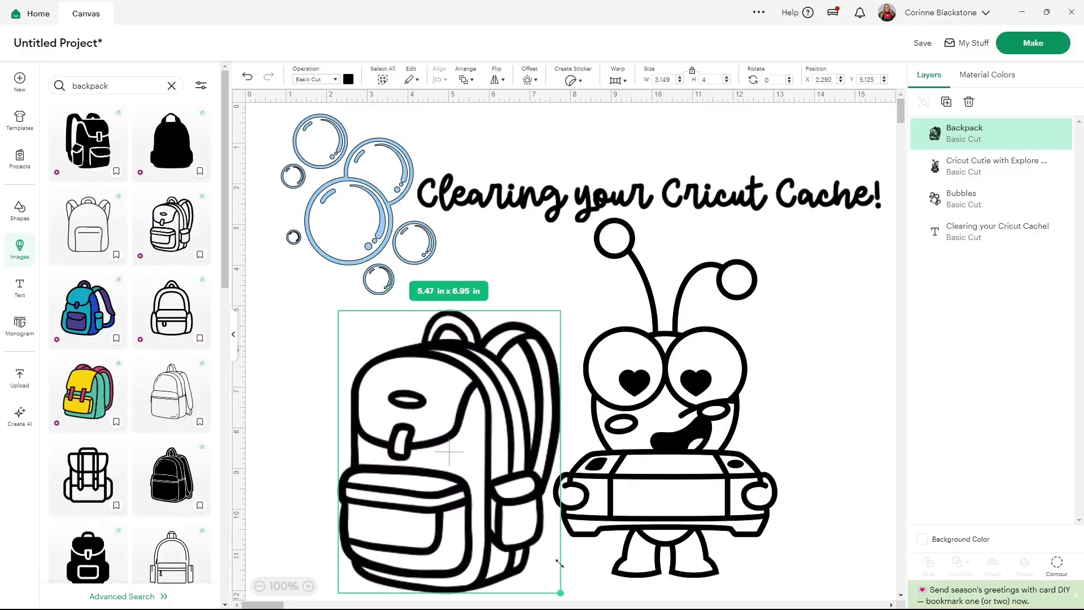
click(293, 368)
Search for dog and add the black dog silhouette to the canvas
click(52, 88)
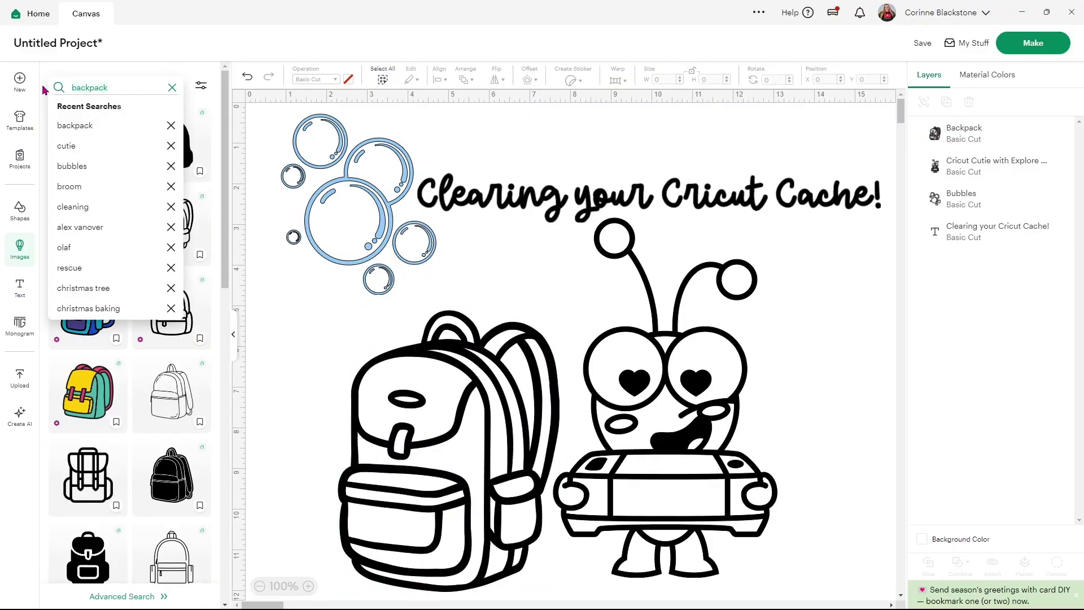
key(BackSpace)
text(dog)
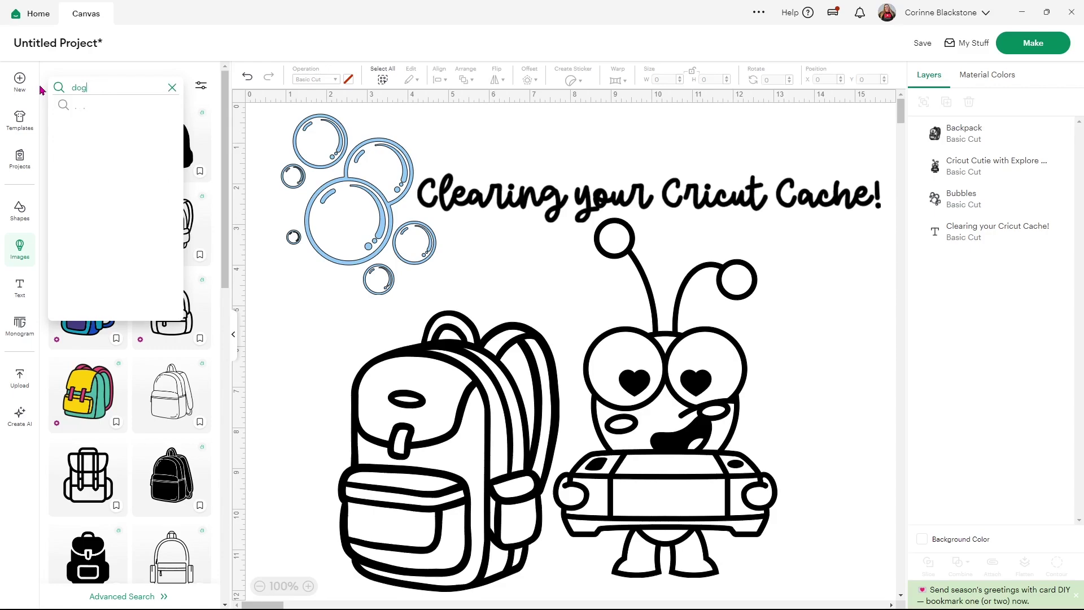
key(Return)
click(87, 139)
Shrink the black dog onto the backpack's bottom-left and add a smaller coloured puppy there
drag(559, 503, 462, 399)
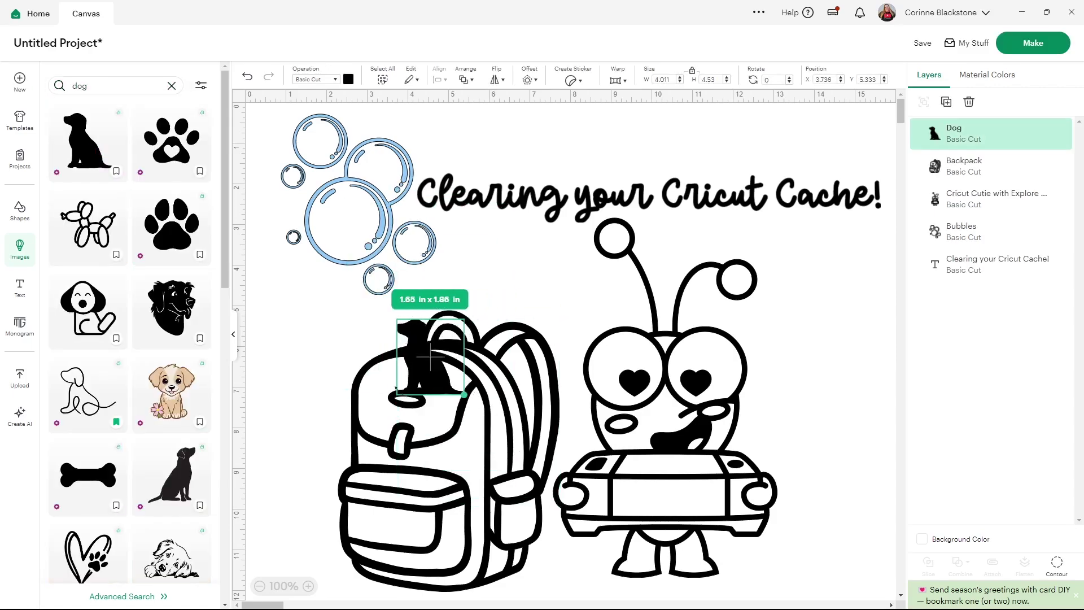
drag(428, 365, 394, 496)
click(172, 391)
mouse_move(705, 223)
mouse_down()
mouse_move(446, 534)
mouse_move(454, 513)
mouse_up()
Add the Celebratory Toast image, shrink it, and place it on the backpack
click(57, 88)
text(toast)
key(Return)
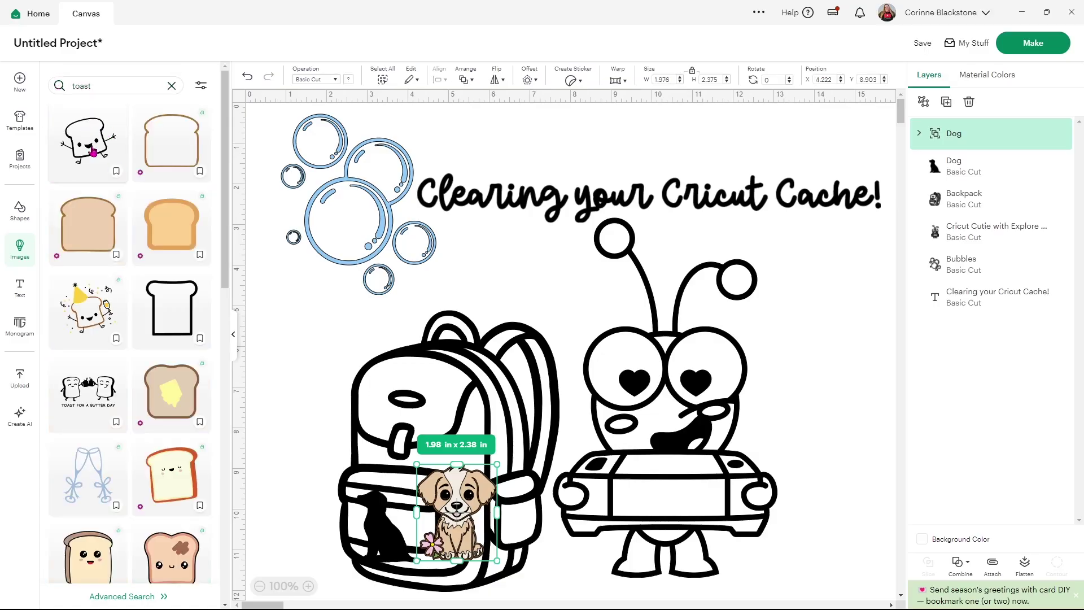
click(87, 309)
drag(608, 446, 481, 335)
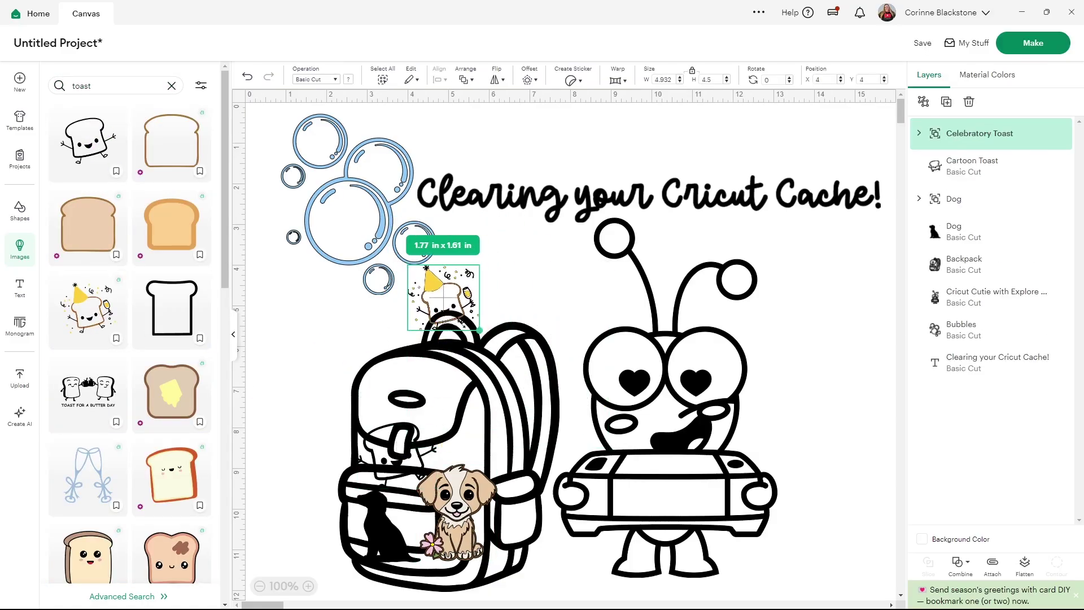
drag(446, 302, 466, 451)
Add a yellow triangle from Shapes onto the backpack
click(20, 212)
click(129, 140)
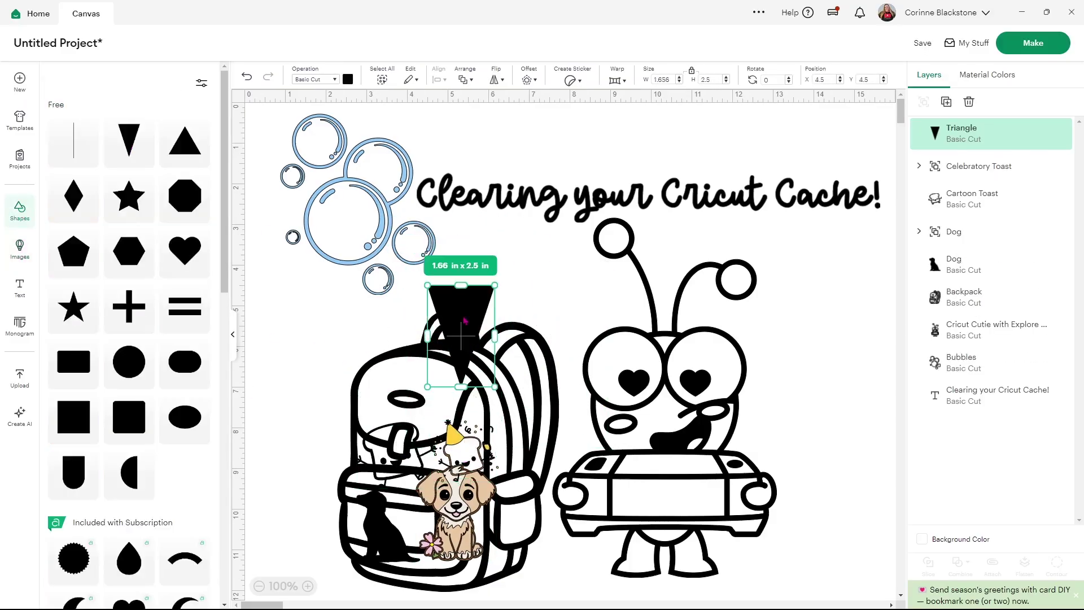
drag(461, 373, 492, 415)
click(347, 79)
click(408, 145)
Add a pink star on the backpack and shift the triangle over the puppy
click(73, 306)
click(347, 79)
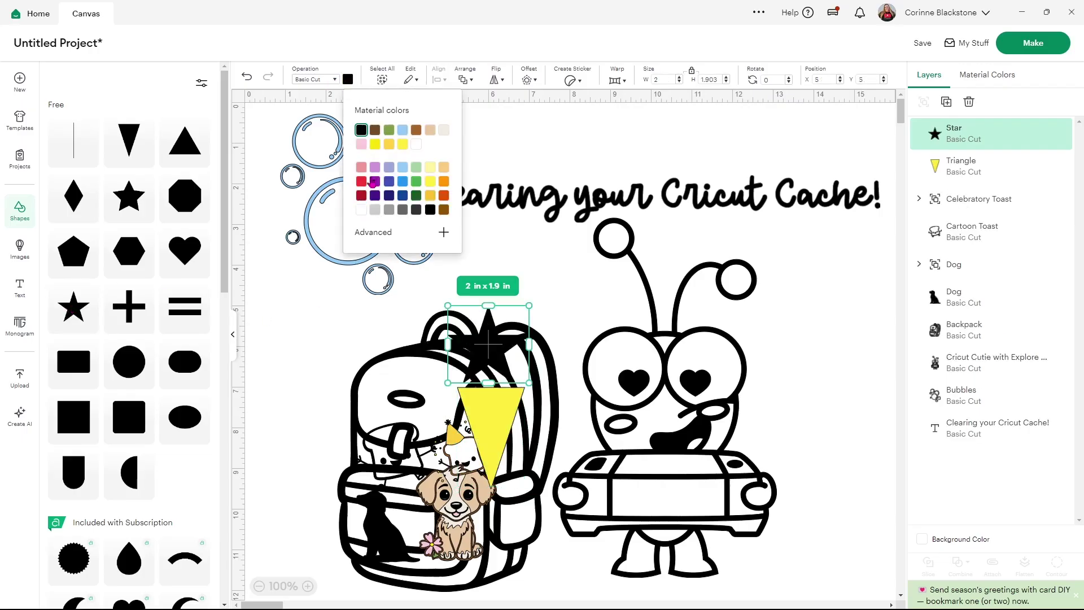
click(444, 130)
drag(489, 347, 389, 402)
mouse_move(491, 415)
mouse_down()
mouse_move(444, 461)
mouse_move(410, 458)
mouse_up()
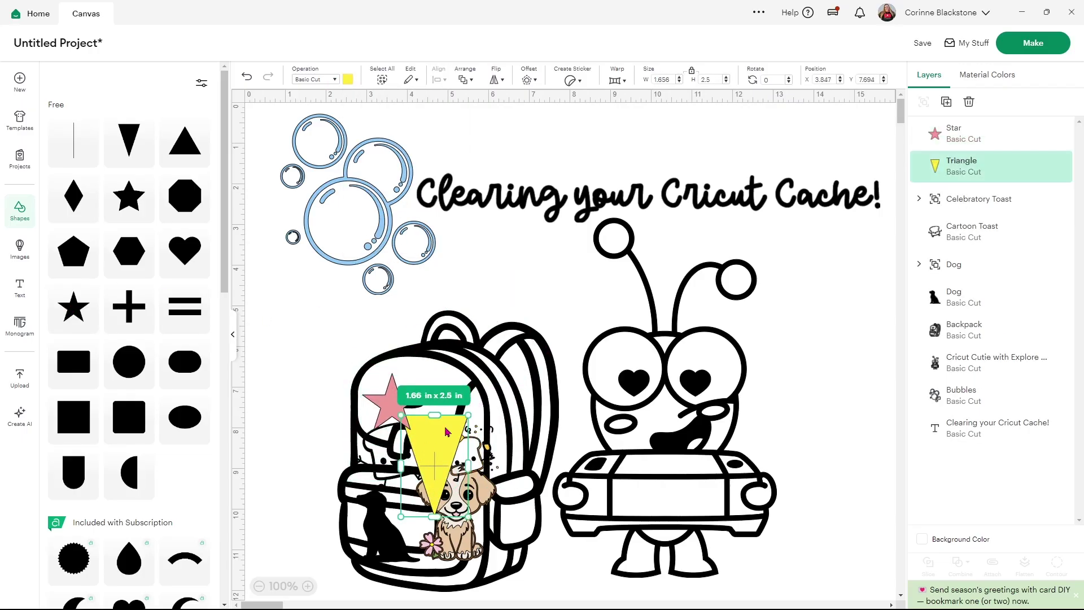
Delete the yellow triangle, the pink star and the Celebratory Toast
key(Delete)
click(391, 405)
key(Delete)
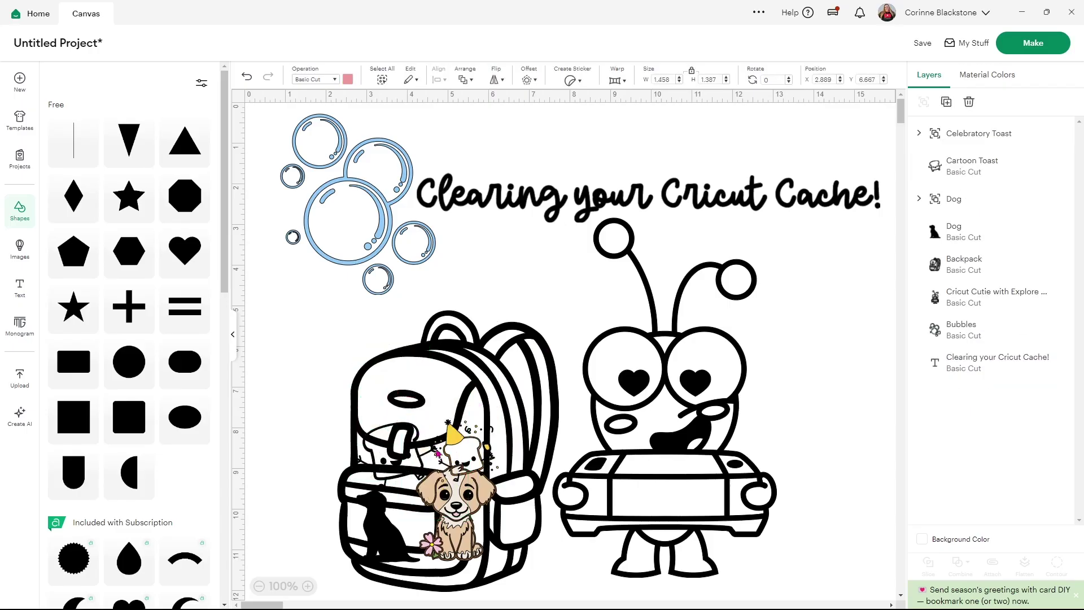
click(464, 441)
key(Delete)
click(461, 500)
Delete the black dog silhouette, the puppy Dog group and the Cartoon Toast
click(397, 531)
key(Delete)
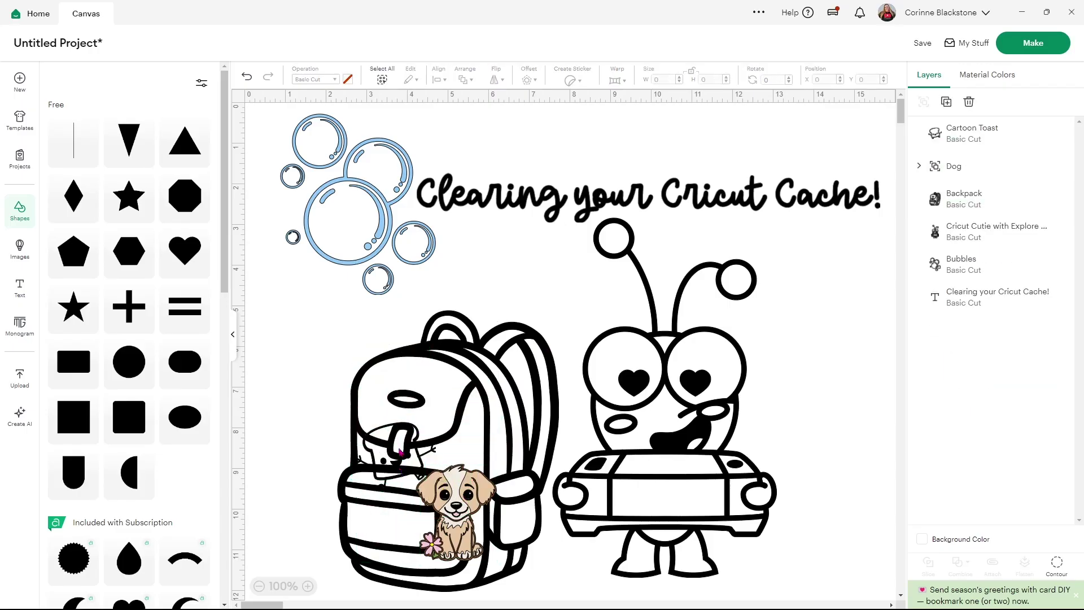
click(393, 441)
click(419, 474)
key(Delete)
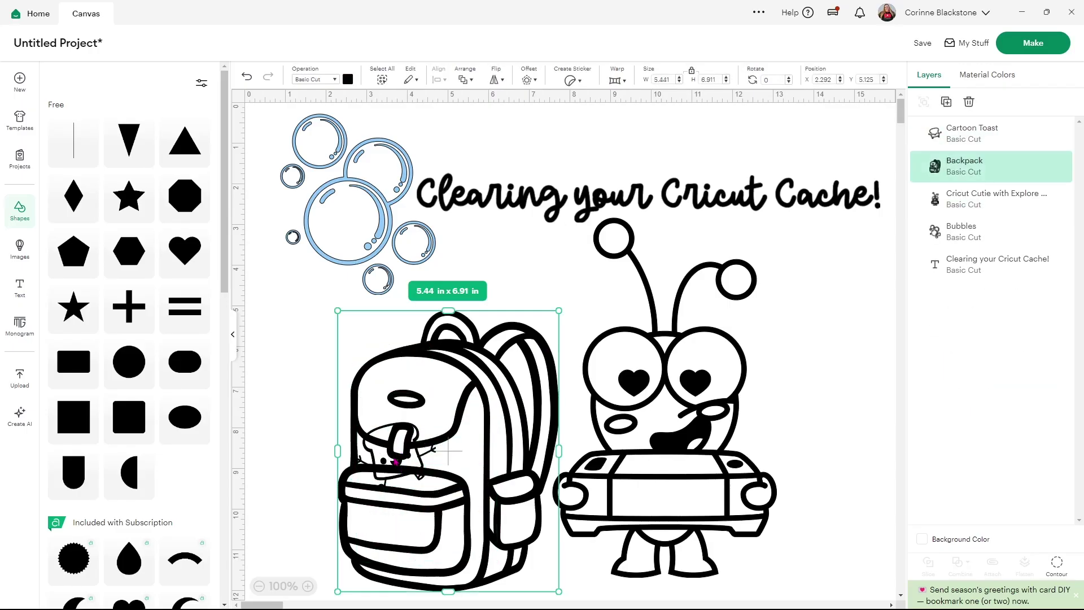
click(389, 441)
key(Delete)
click(232, 334)
click(733, 272)
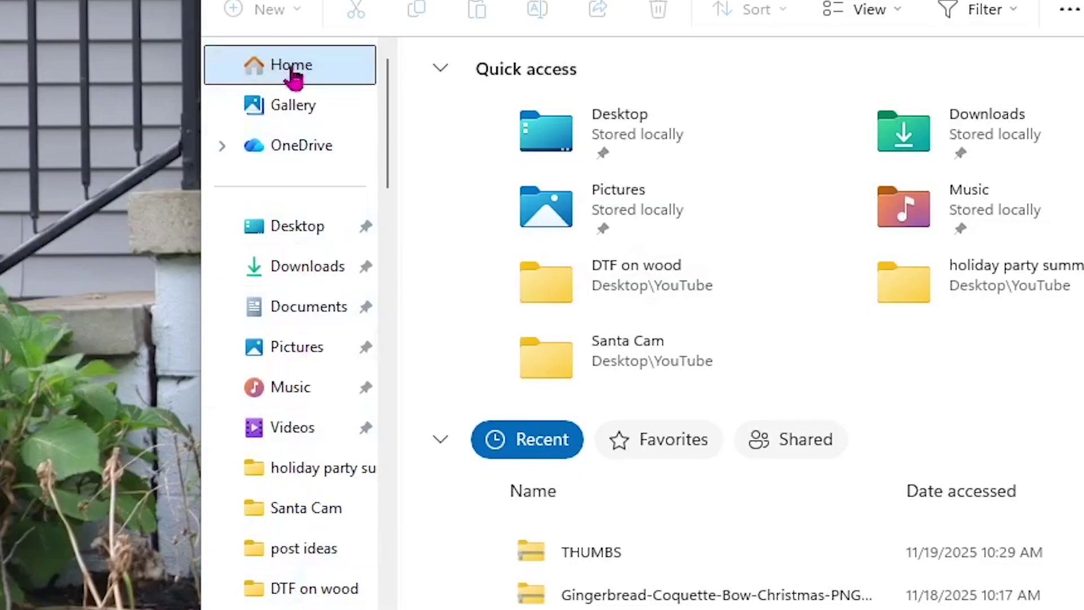
scroll(291, 164, down, 2)
scroll(291, 163, down, 2)
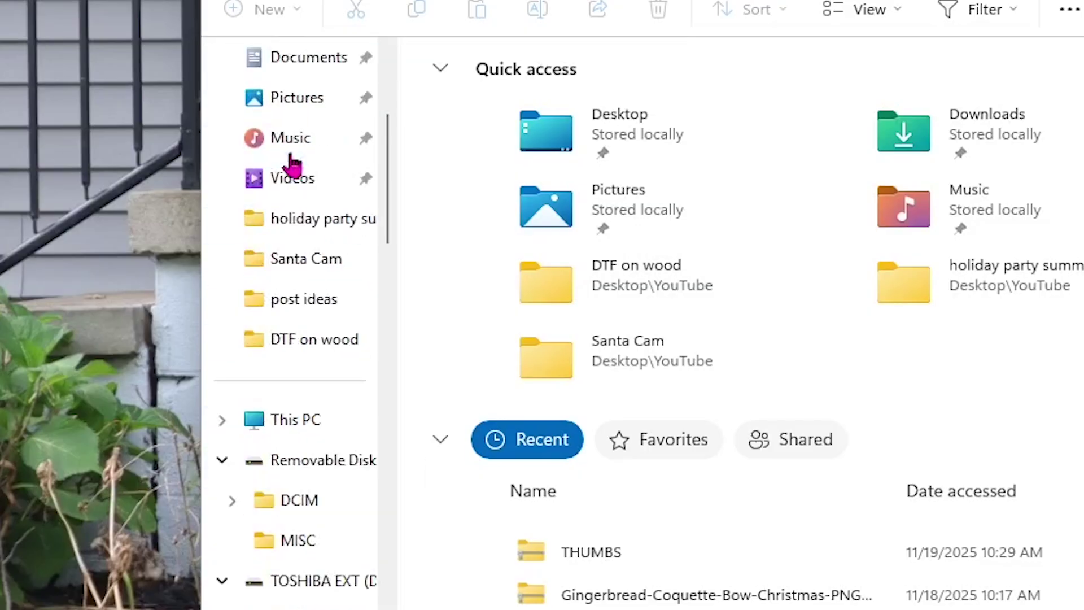
scroll(271, 390, down, 2)
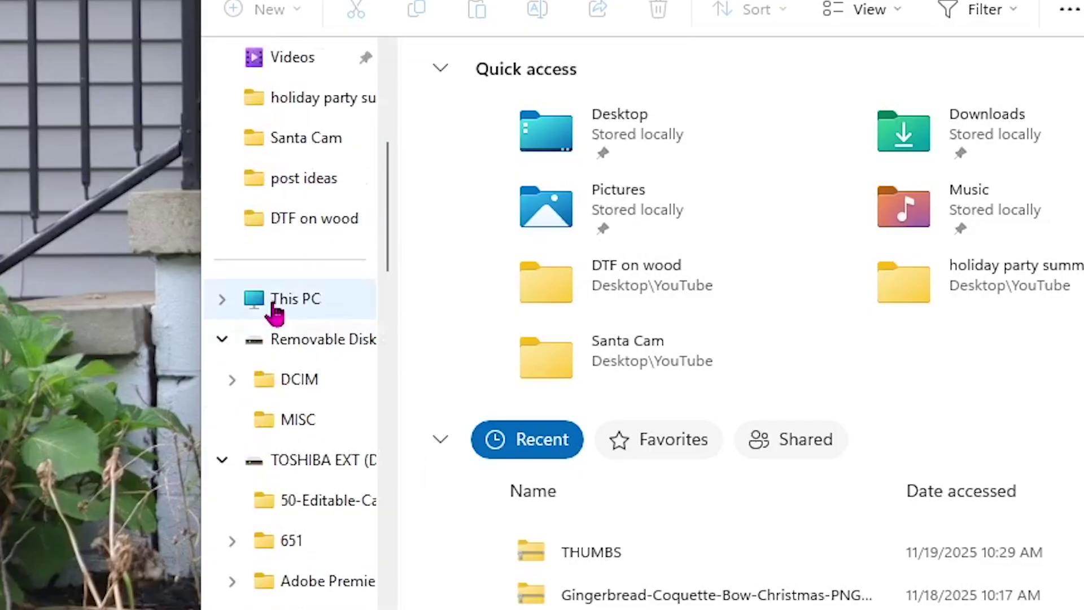
Show This PC's drives: C:, D: TOSHIBA EXT and Removable Disk F:
click(295, 298)
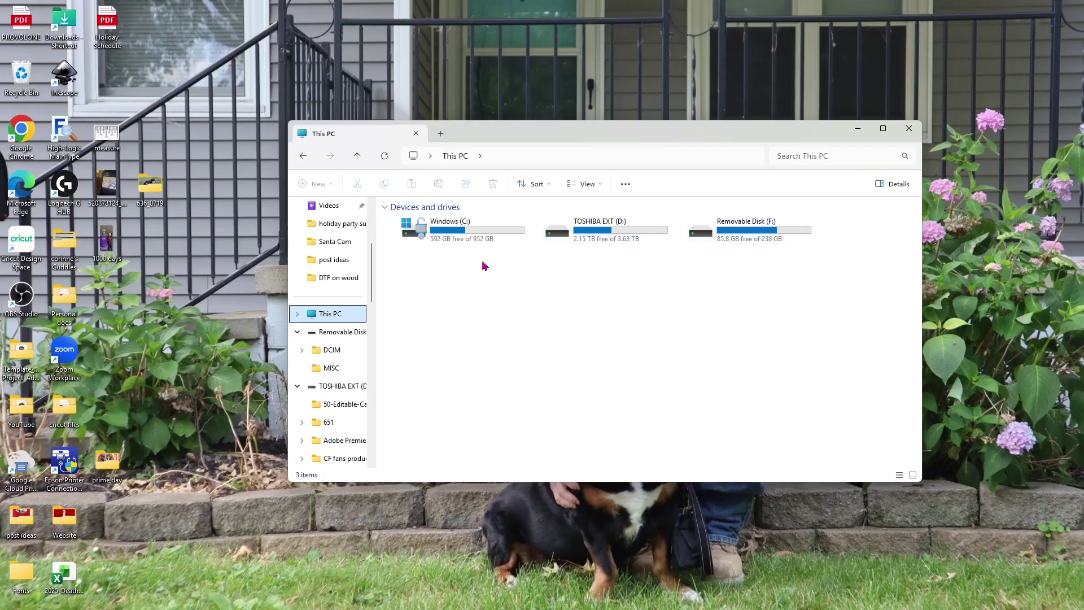
mouse_move(458, 229)
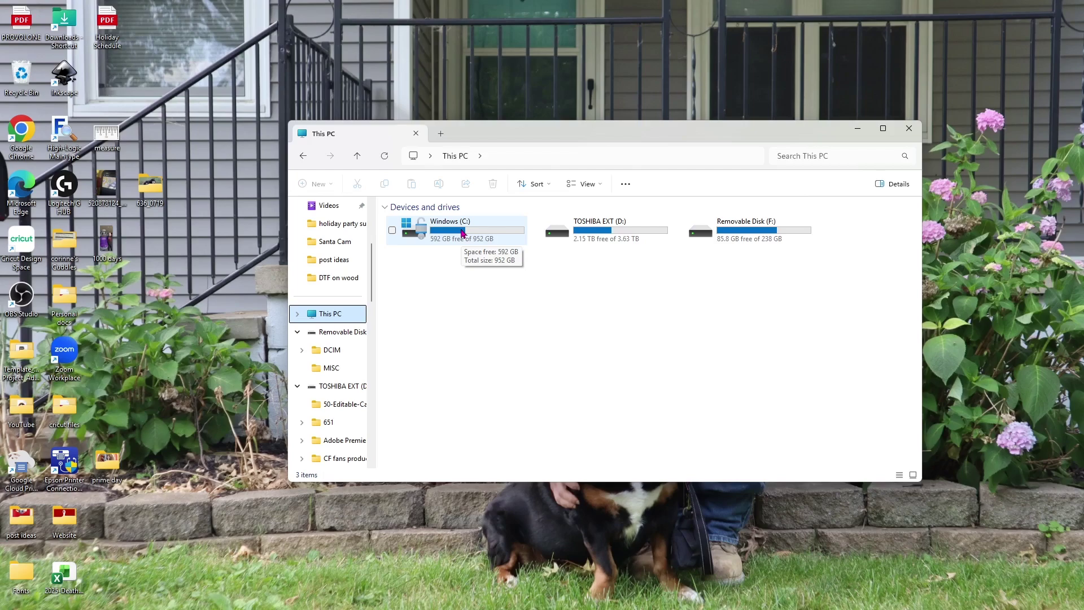
Open the Windows (C:) drive to list Program Files, Users and Windows
double_click(461, 233)
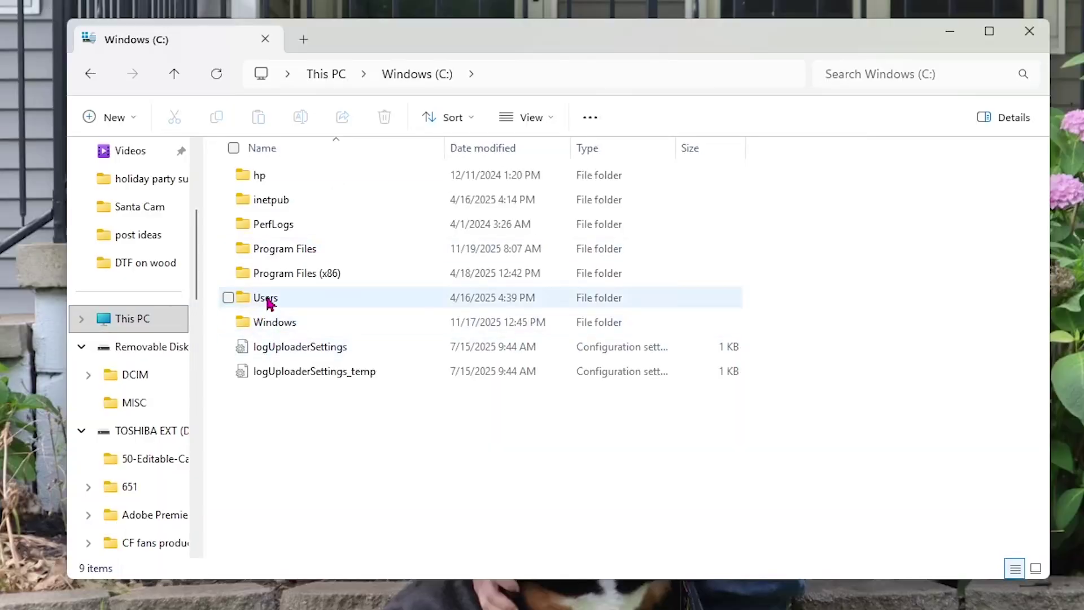
Navigate through Users and the personal folder into .cricut-design-space
double_click(268, 302)
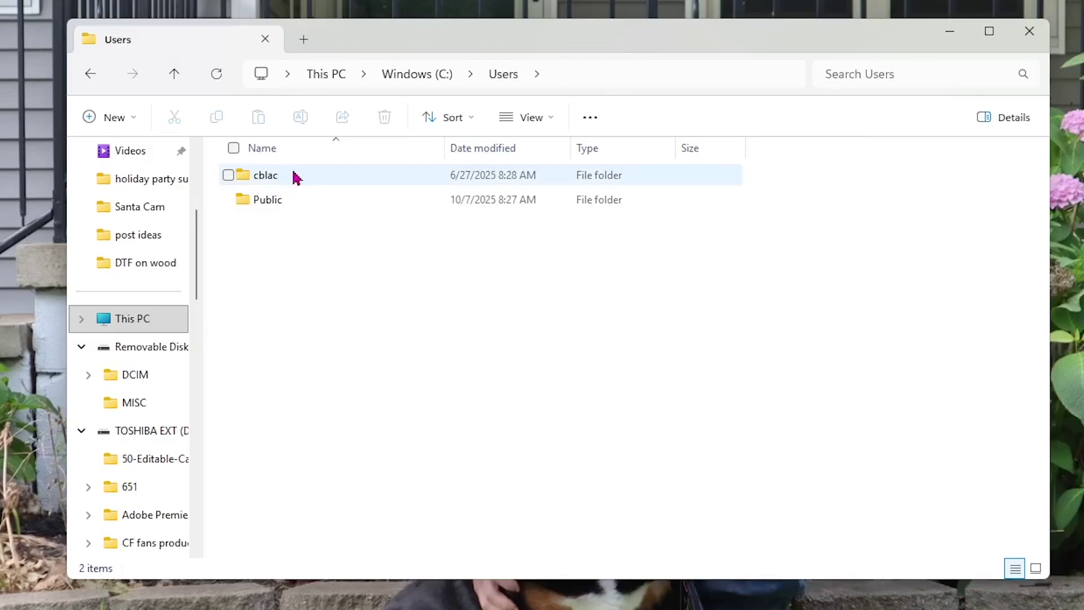
mouse_move(265, 175)
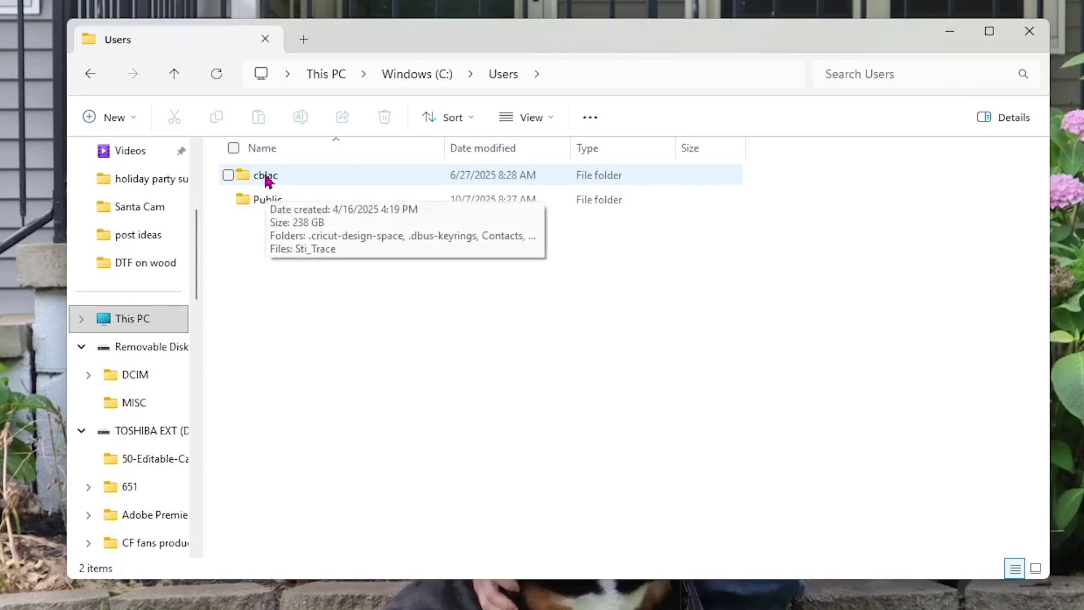
double_click(265, 180)
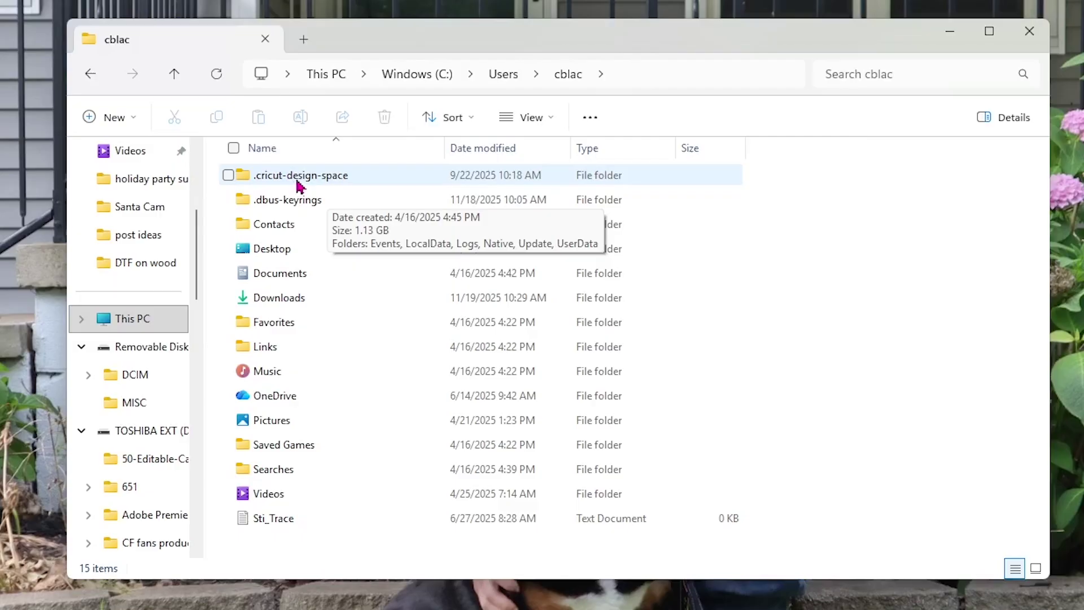
double_click(298, 187)
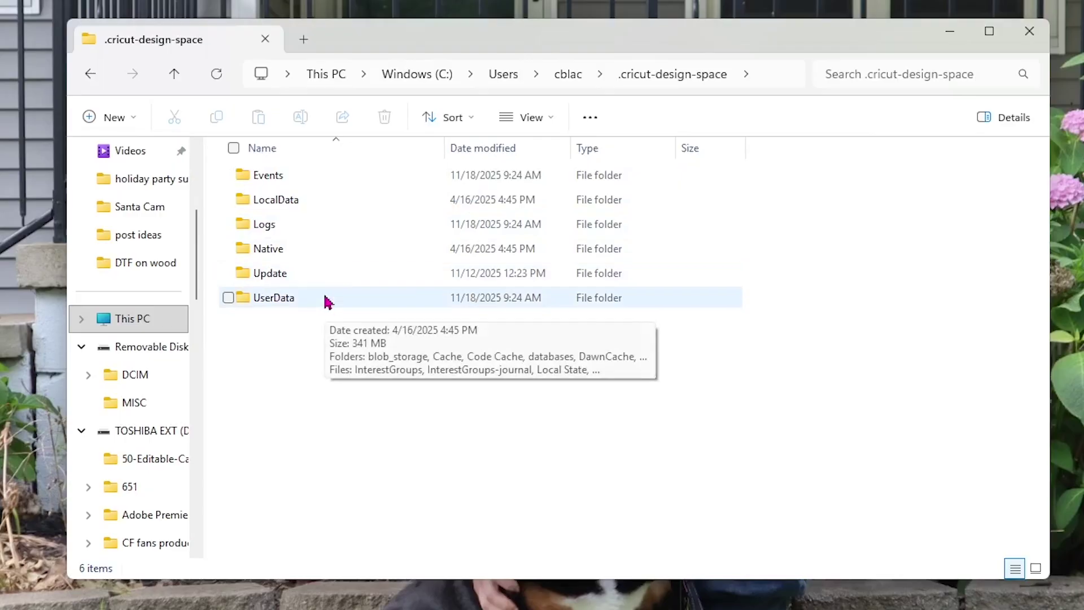
Open LocalData and then the numbered folder 2634068
double_click(309, 203)
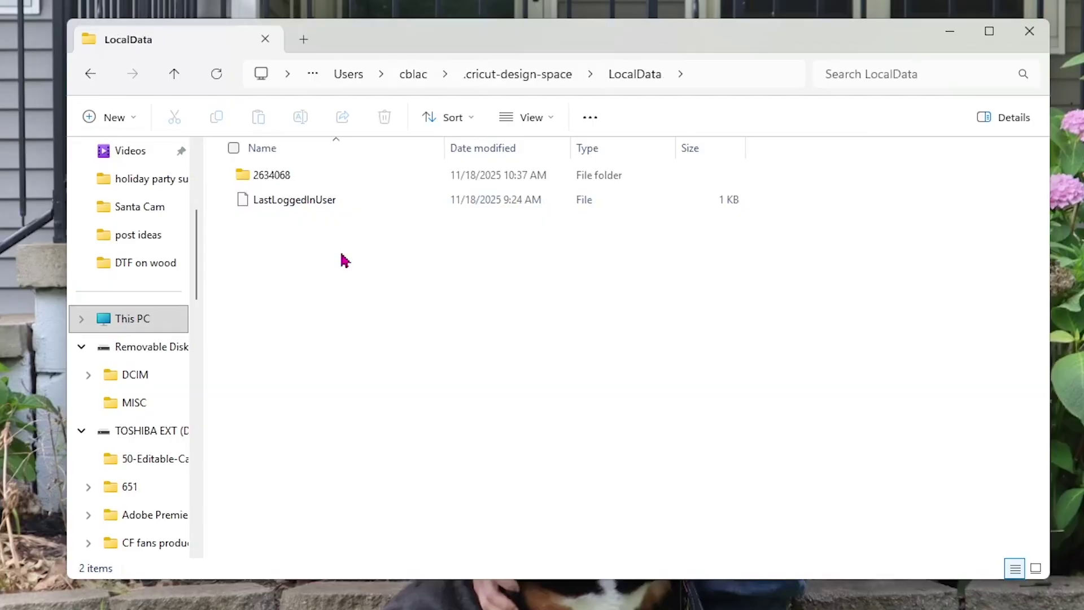
double_click(274, 184)
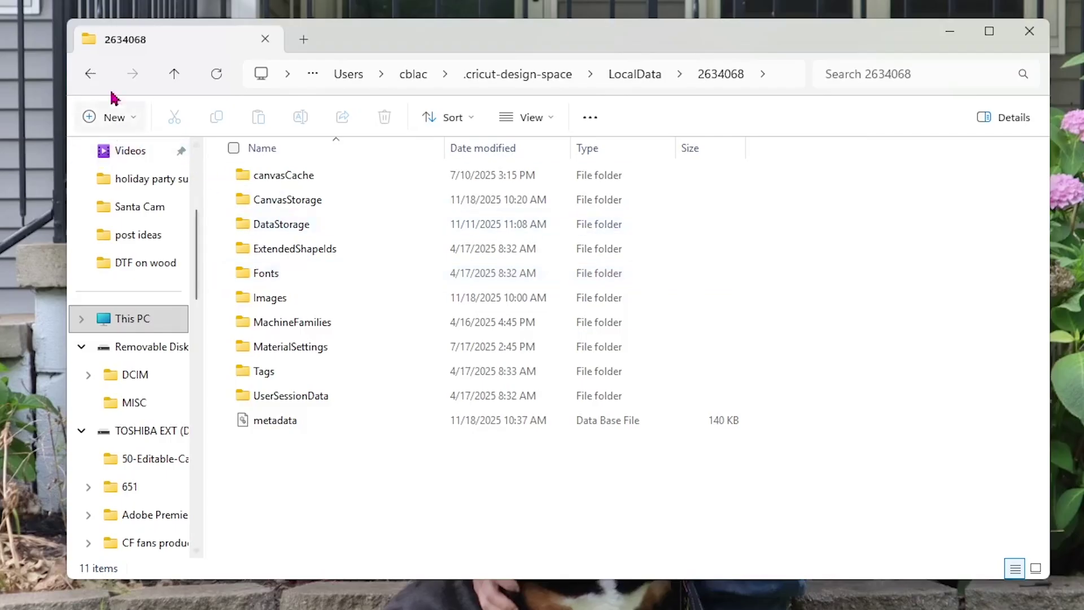
Go back from 2634068 through LocalData to the .cricut-design-space folder
click(91, 75)
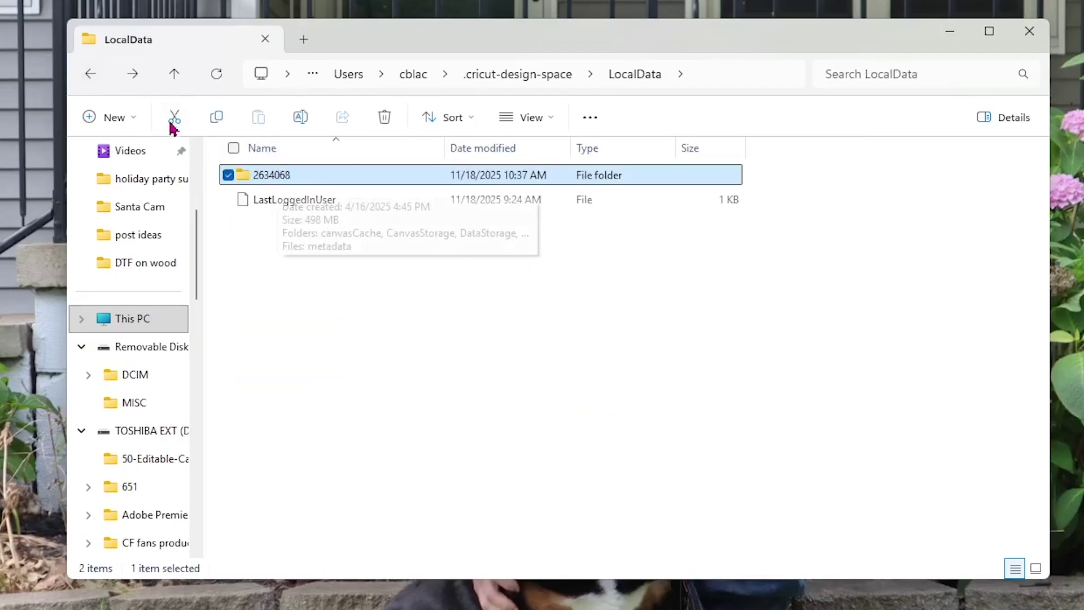
click(89, 76)
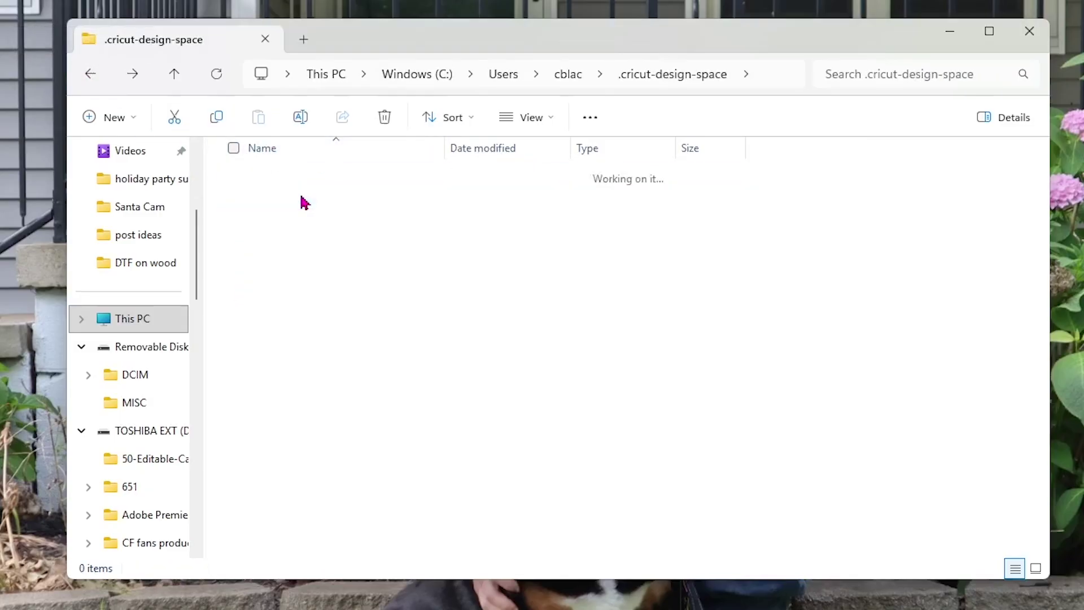
double_click(303, 201)
Delete the numbered cache folder 2634068 from LocalData
click(89, 74)
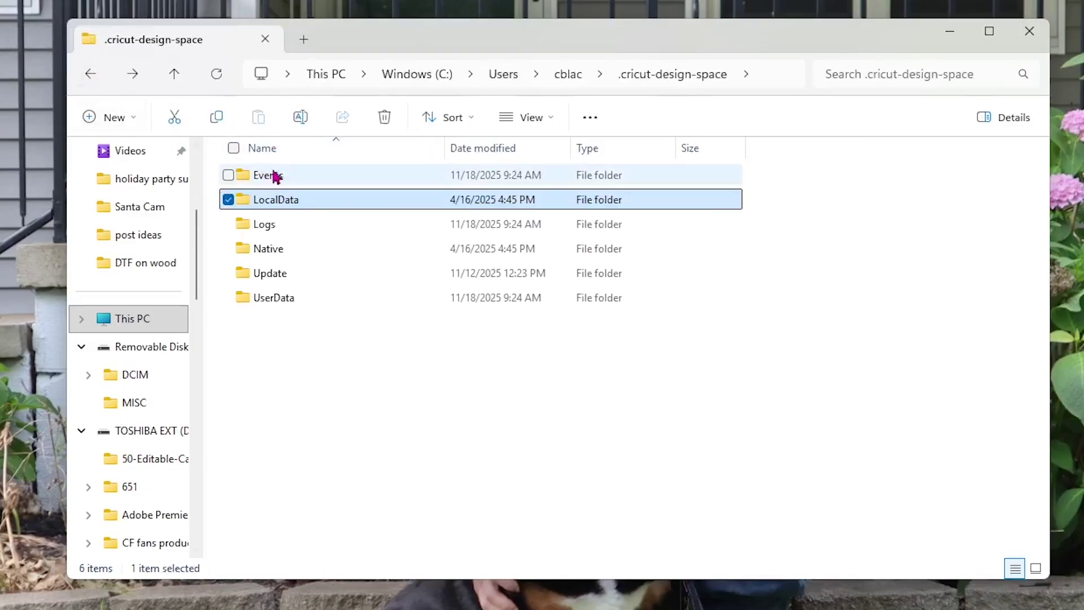
right_click(293, 208)
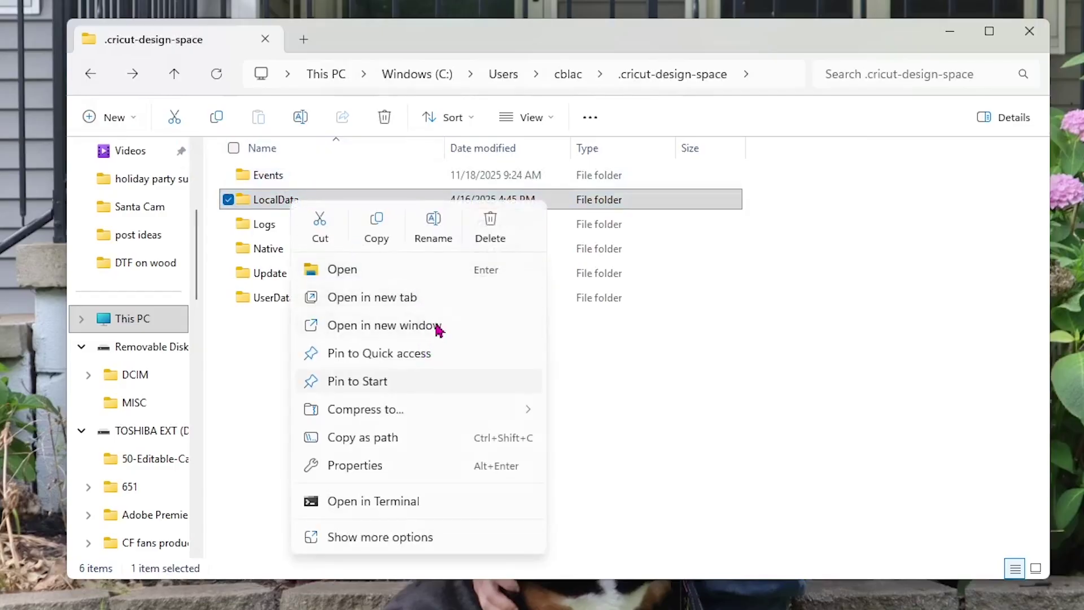
click(788, 303)
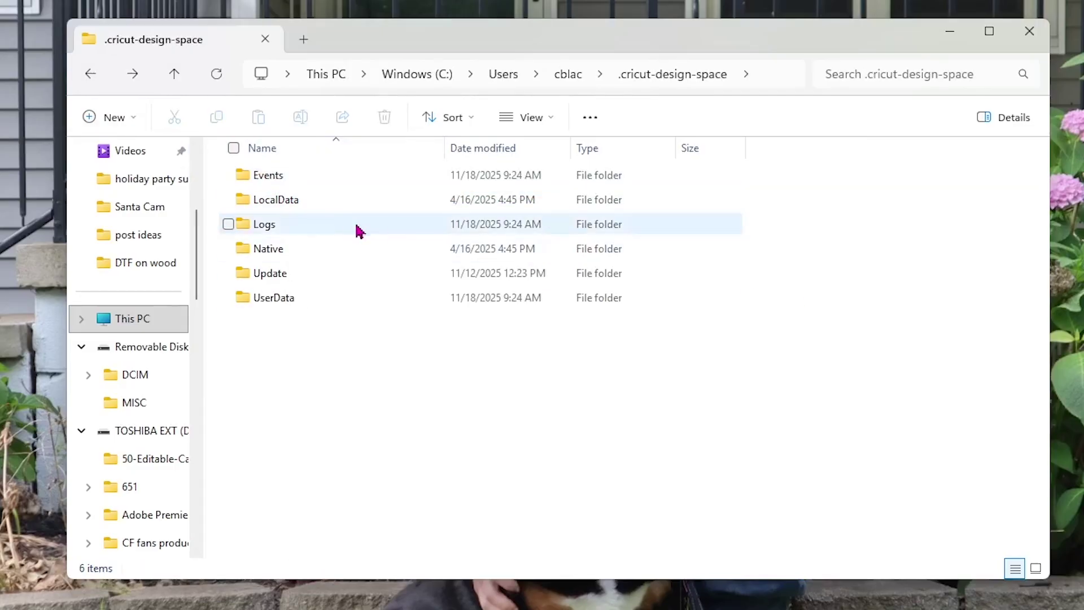
double_click(291, 208)
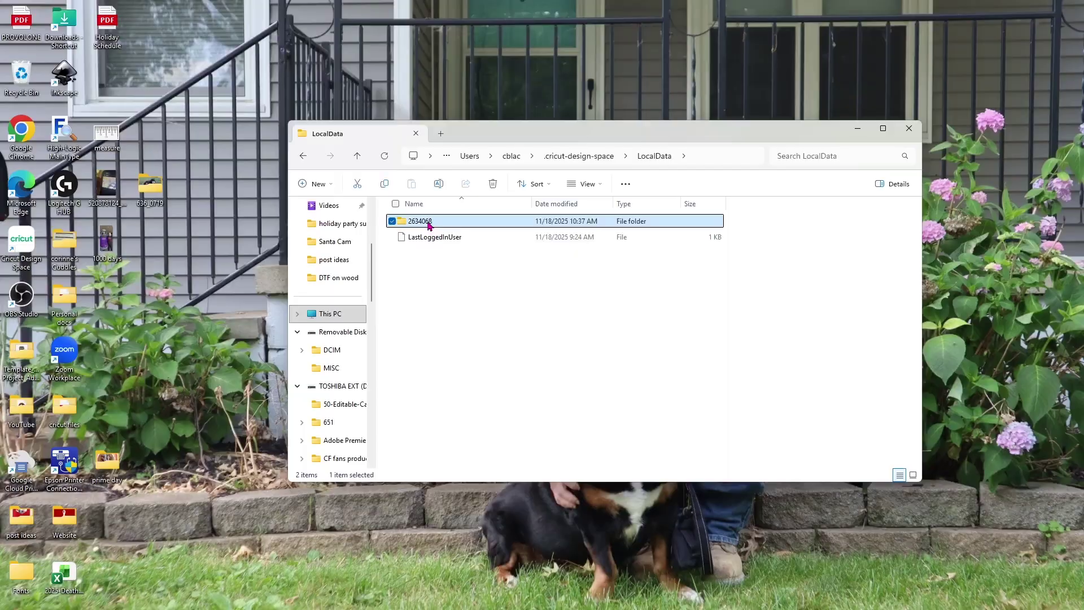
right_click(428, 222)
click(555, 245)
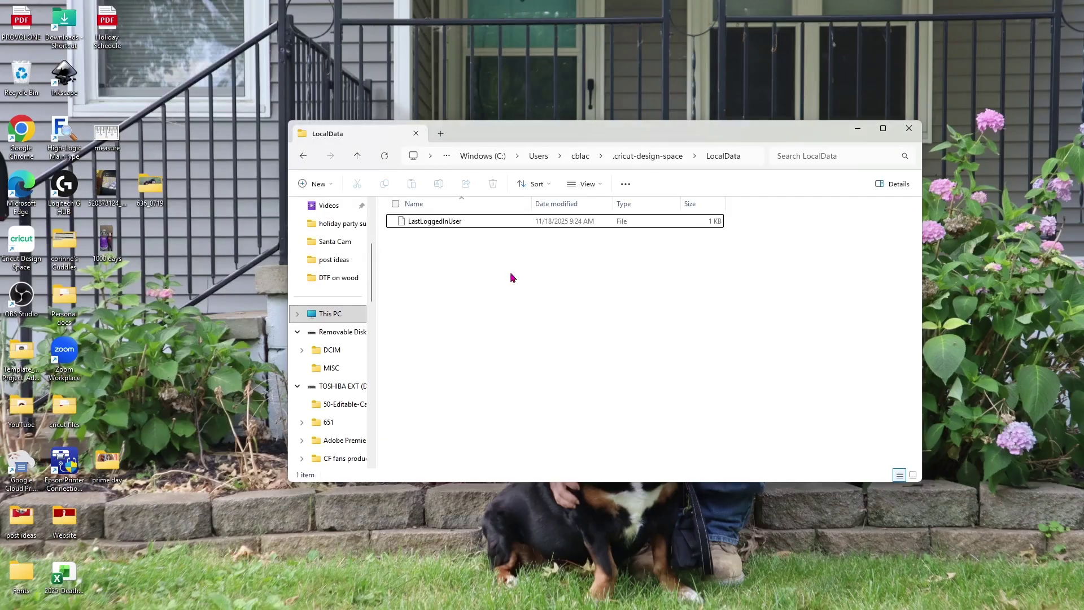
Permanently empty the Recycle Bin, then relaunch Cricut Design Space from the desktop
right_click(23, 77)
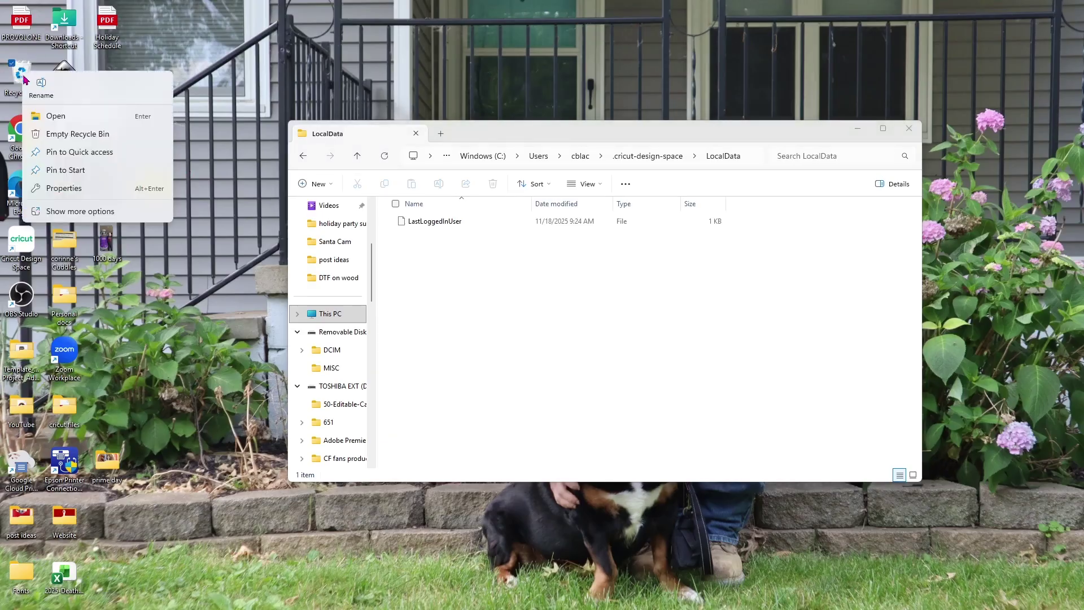
click(82, 138)
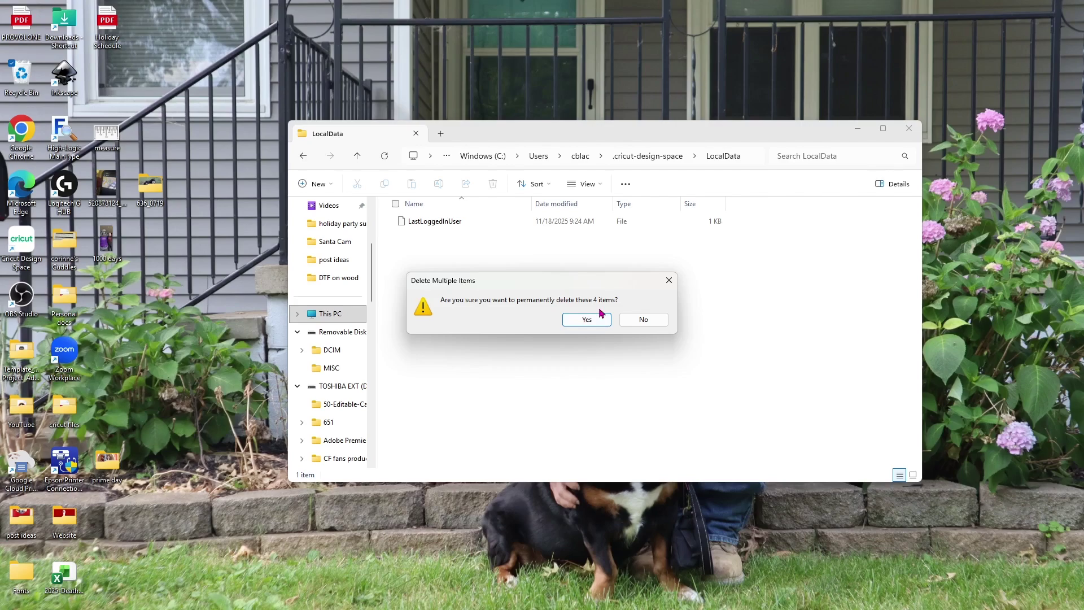
click(596, 322)
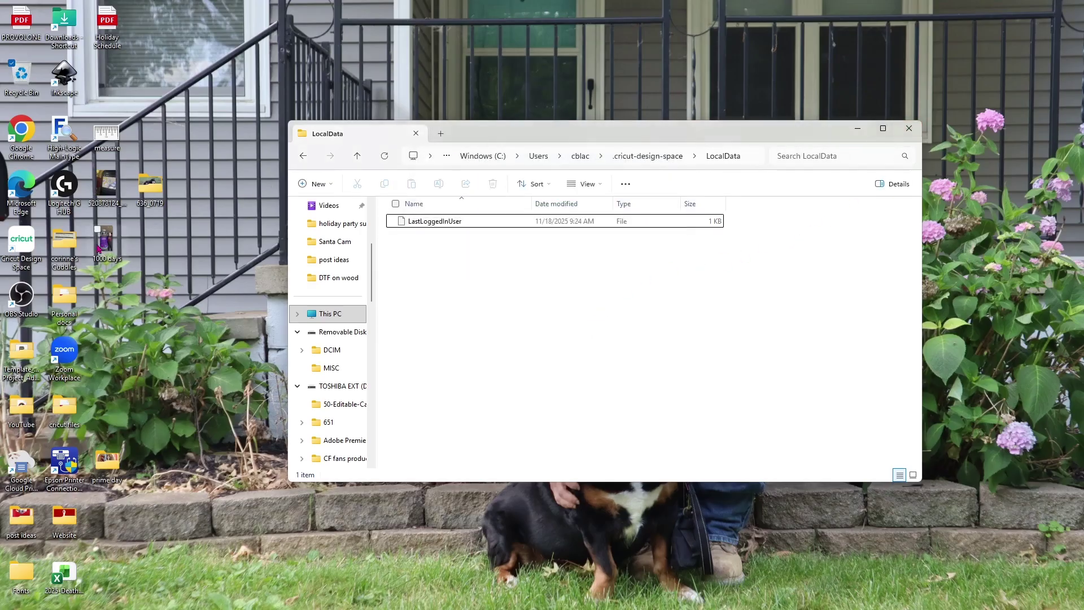
double_click(20, 245)
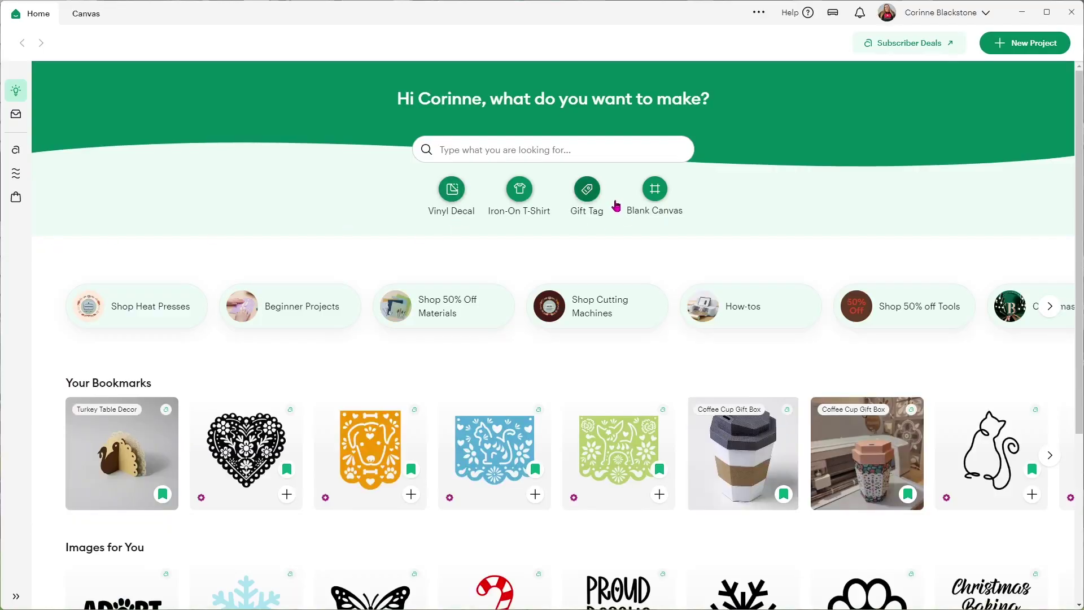
Show the Projects library to confirm the saved projects under My Projects
click(16, 114)
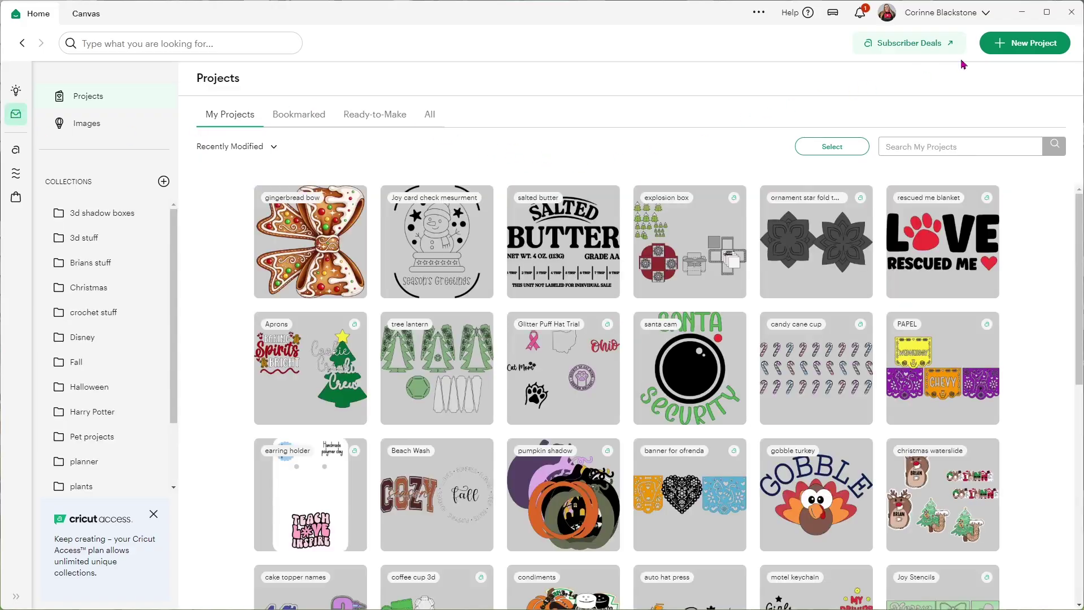
Start a new blank project and confirm earlier images still appear under Recent Uploads
click(1013, 45)
click(982, 126)
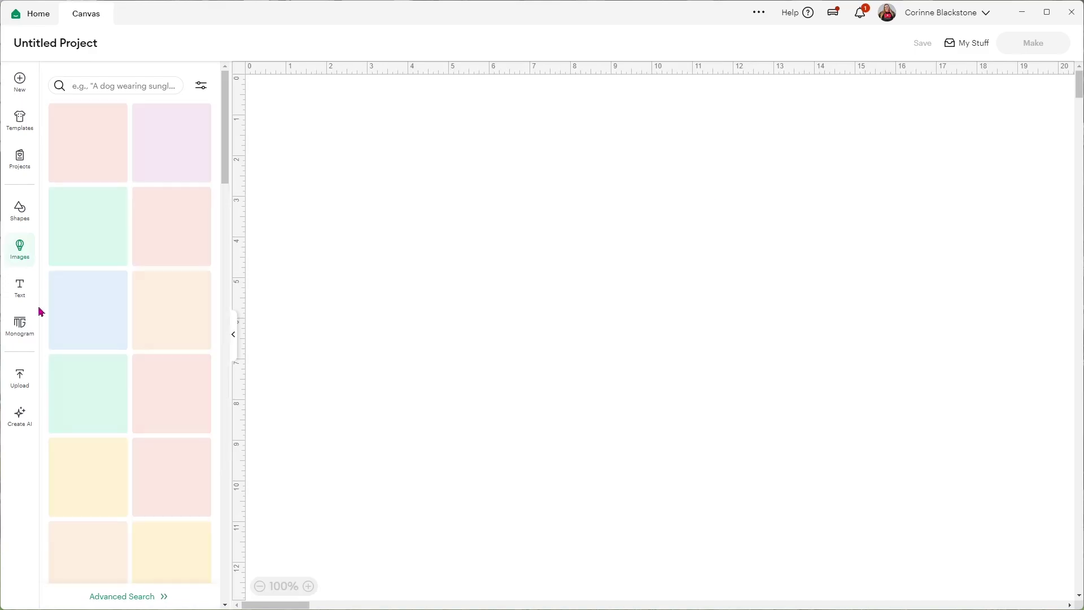
click(16, 375)
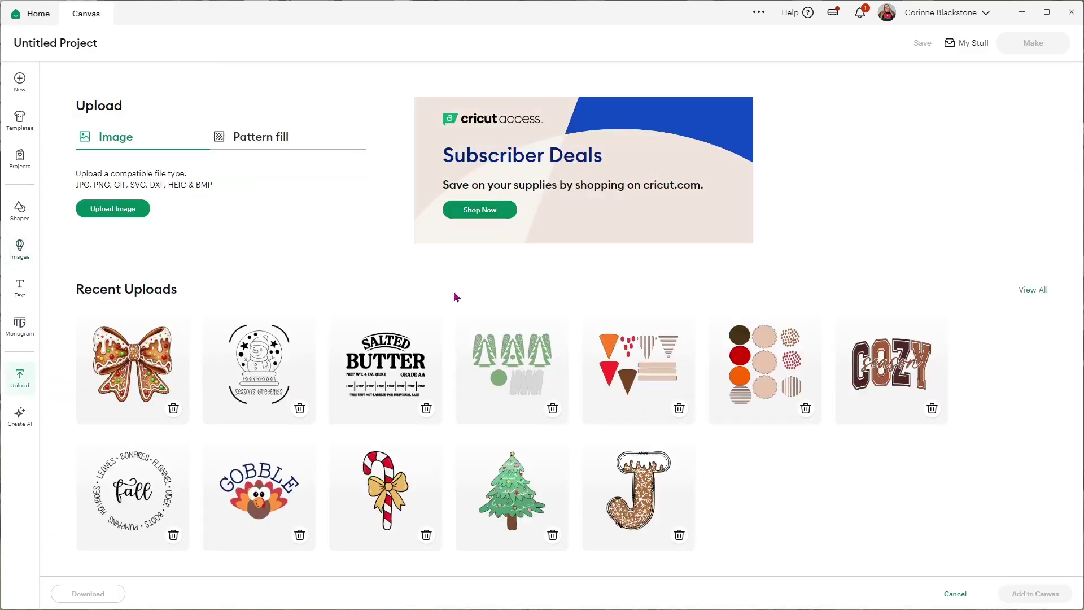